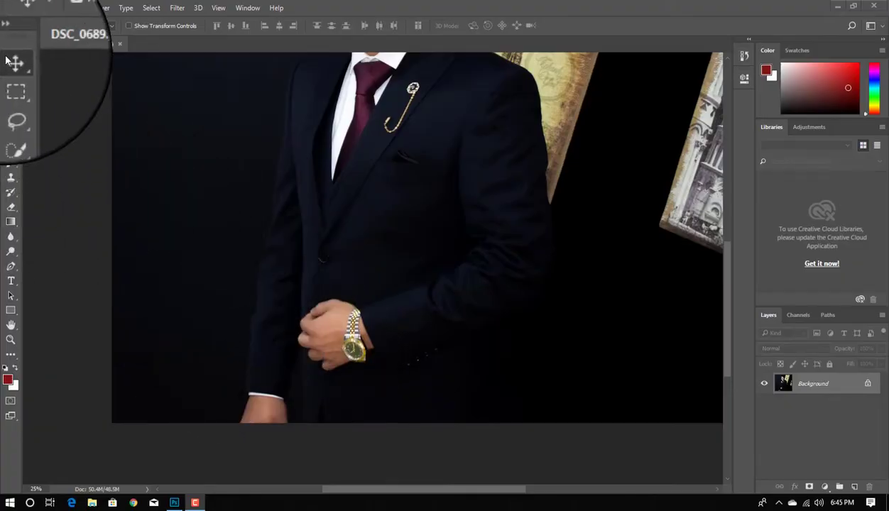
- Save the suit photo over DSC_0689.jpg as a JPEG, then dismiss the not-enough-memory error
left_click(31, 10)
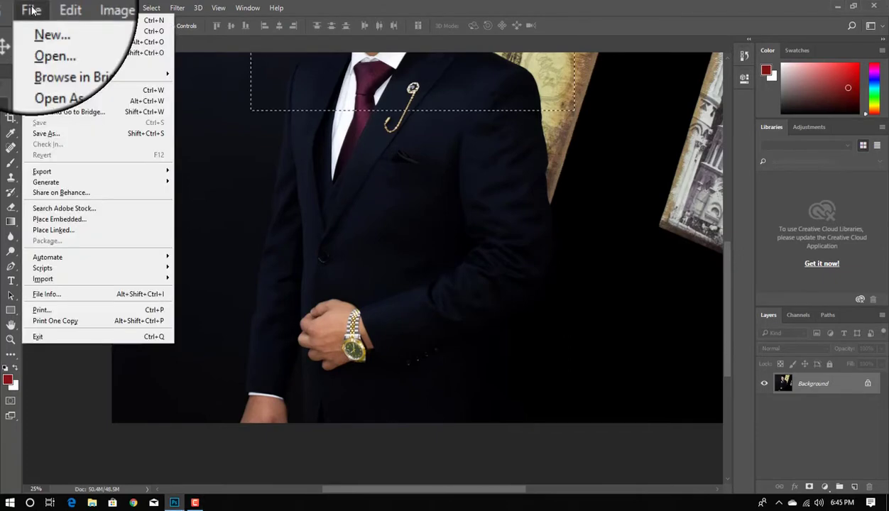
left_click(56, 132)
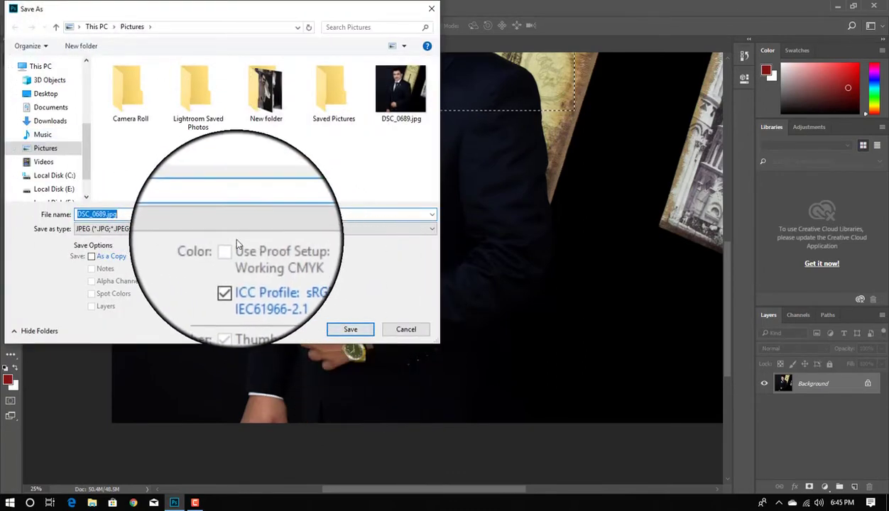
left_click(350, 329)
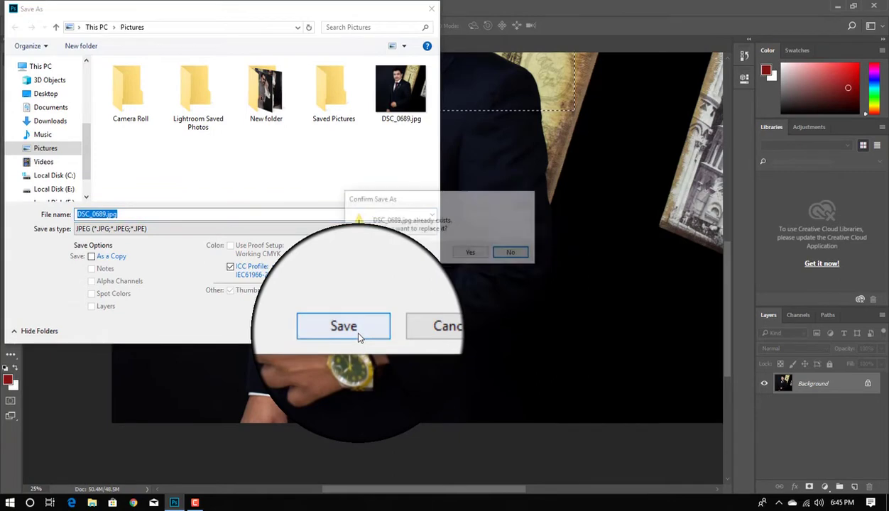
left_click(487, 256)
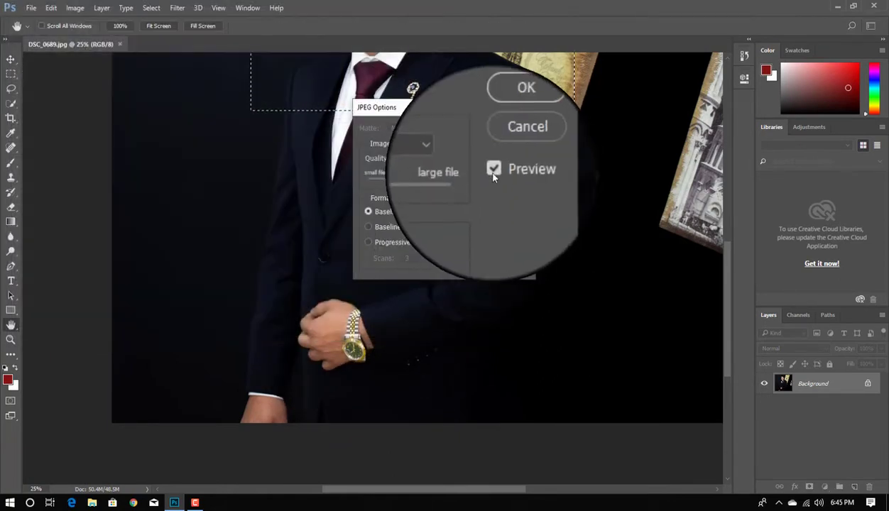
left_click(510, 130)
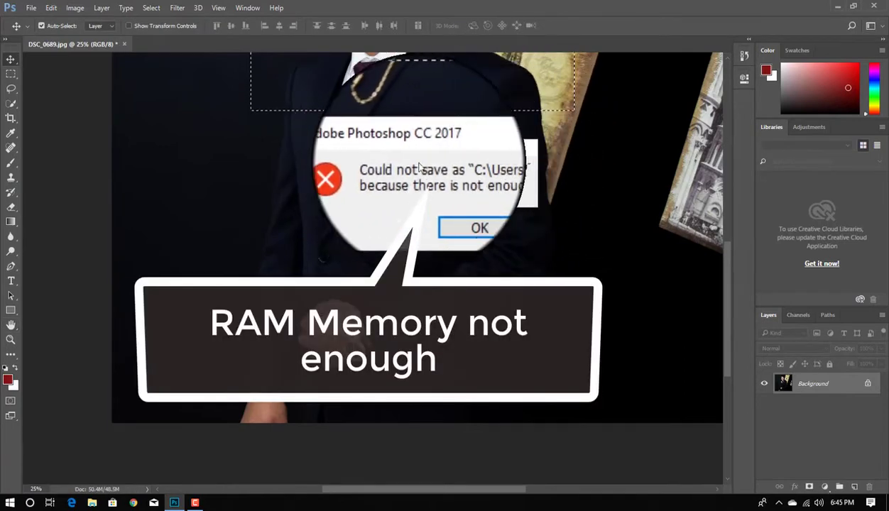
left_click(462, 198)
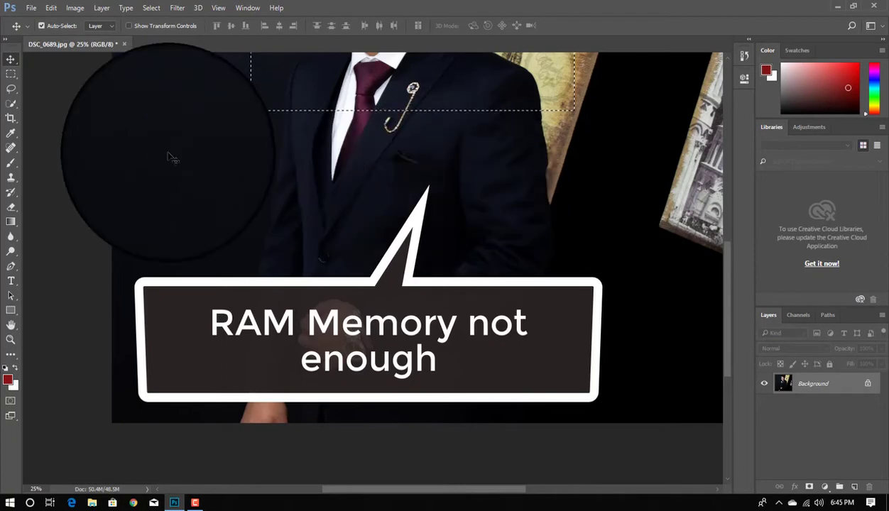
- Retry saving DSC_0689.jpg with the current JPEG options and dismiss the repeated memory error
left_click(29, 10)
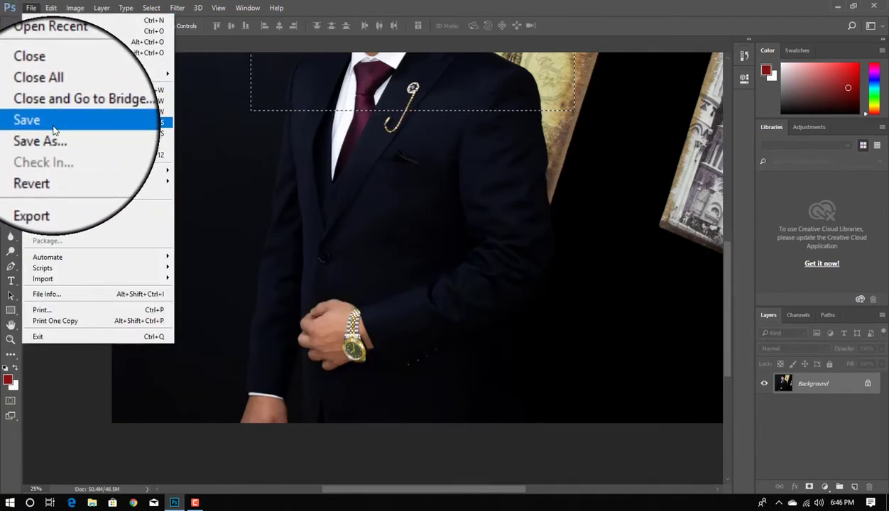
left_click(54, 130)
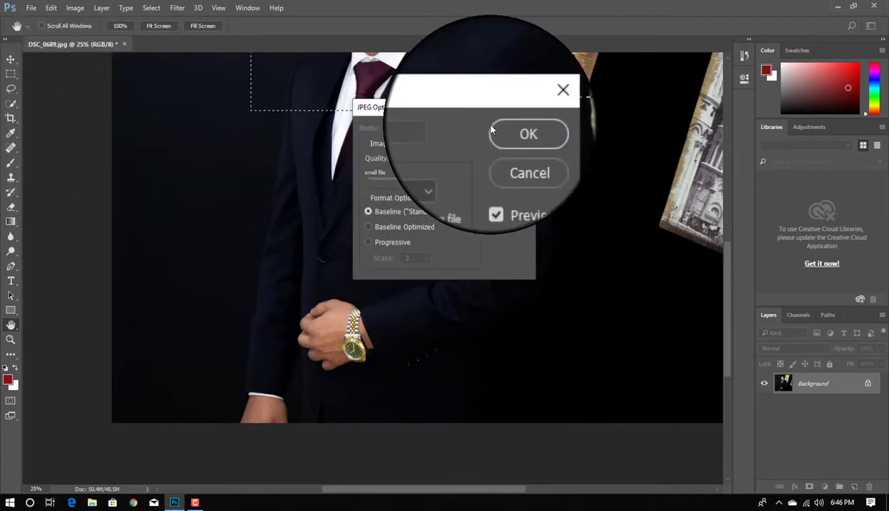
left_click(500, 129)
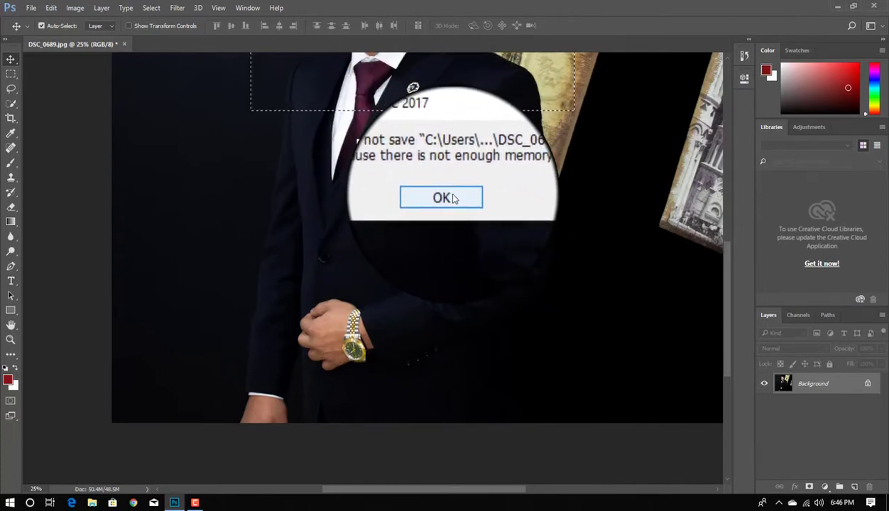
left_click(446, 197)
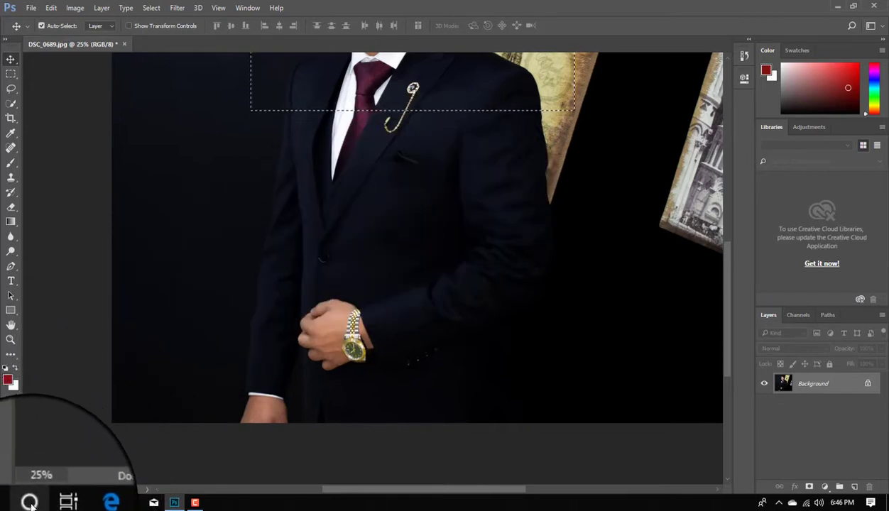
- Minimize Photoshop, search Start for 'reg', and launch Registry Editor
left_click(838, 10)
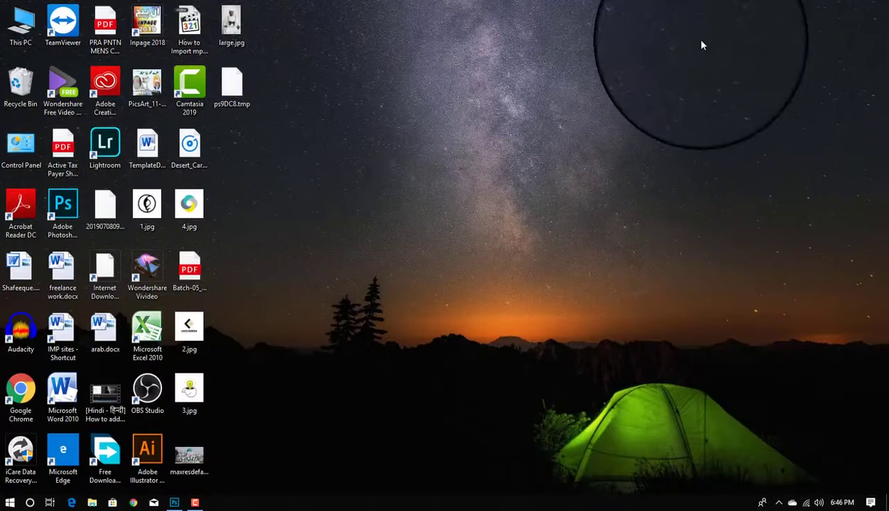
left_click(30, 503)
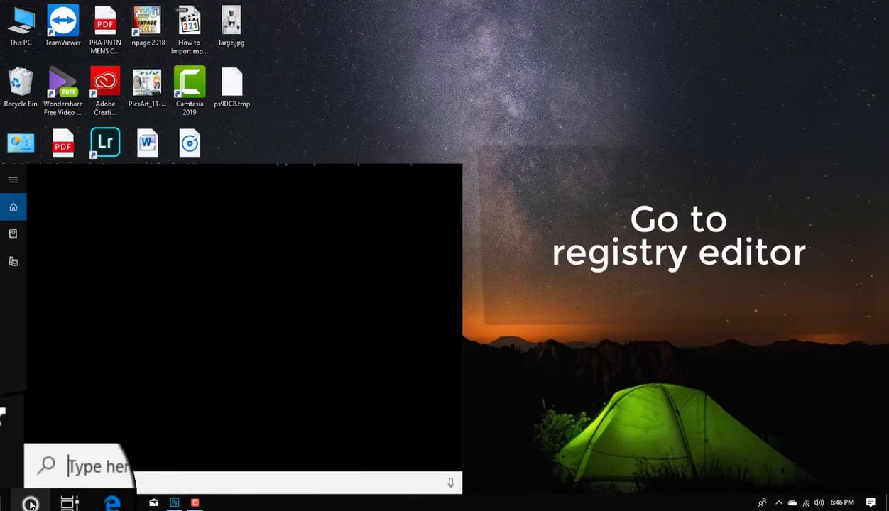
type("reg")
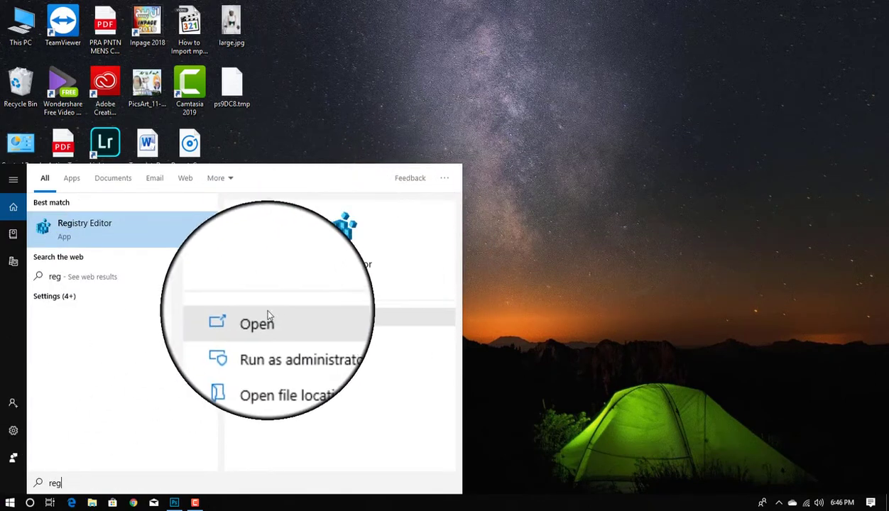
left_click(266, 318)
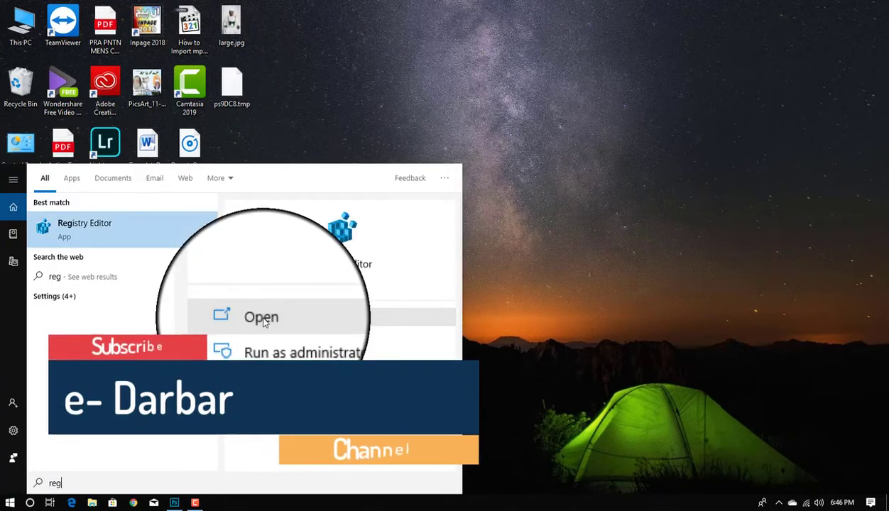
left_click(259, 313)
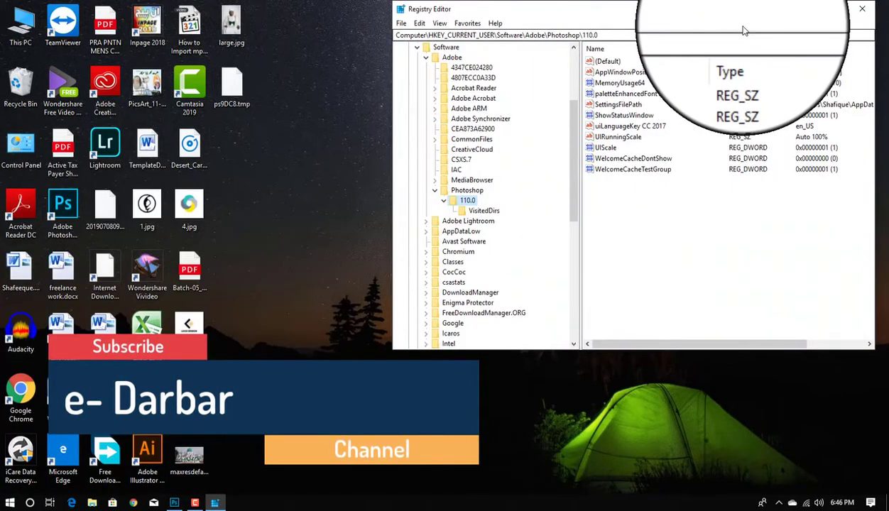
- Maximize Registry Editor and navigate to HKEY_CURRENT_USER\Software\Adobe\Photoshop\110.0 to show its values
left_click(829, 9)
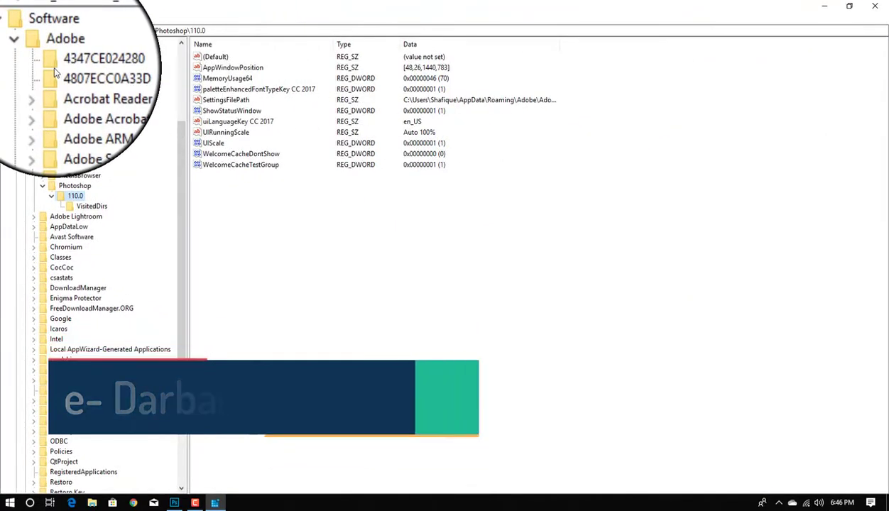
left_click(25, 47)
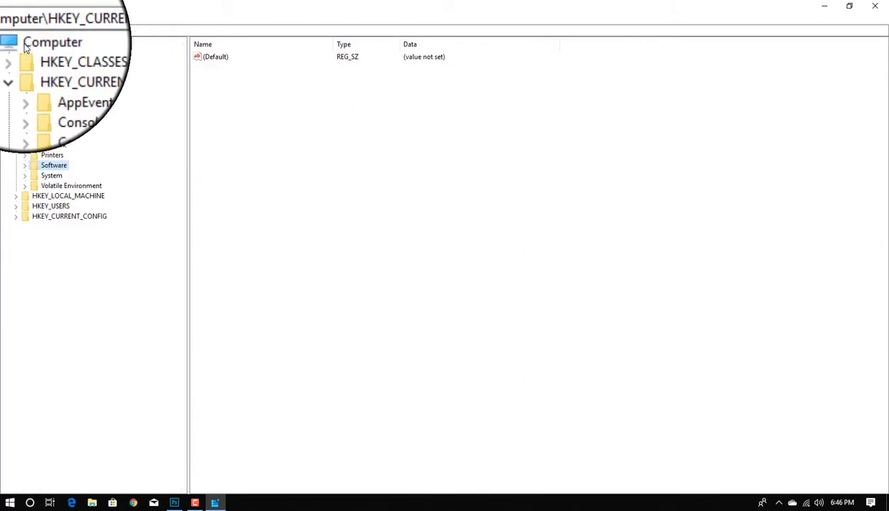
left_click(19, 66)
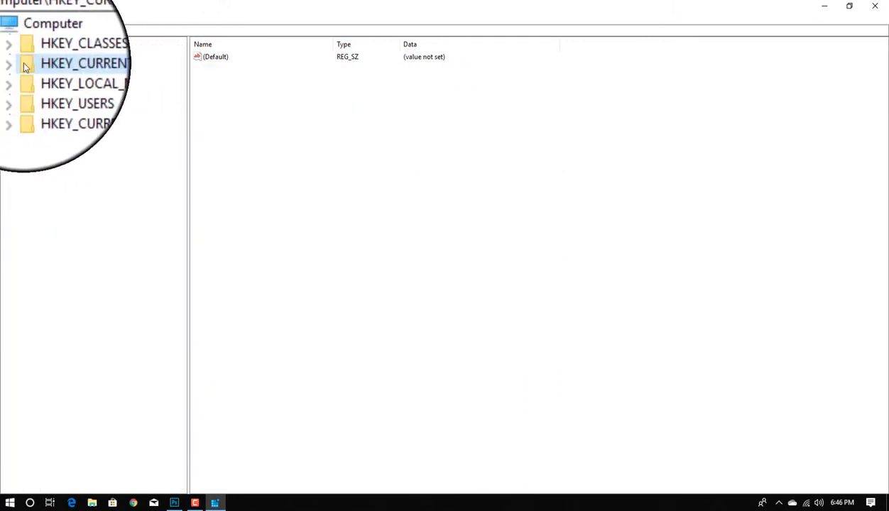
left_click(17, 64)
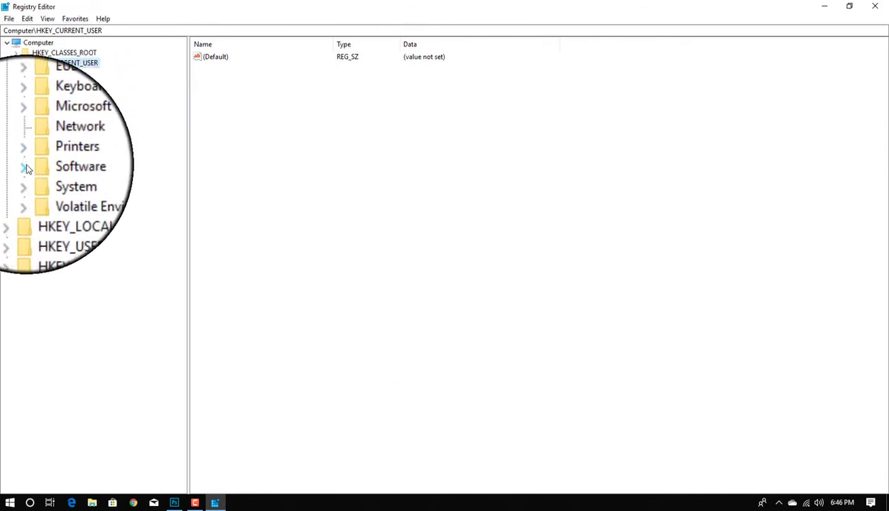
left_click(25, 167)
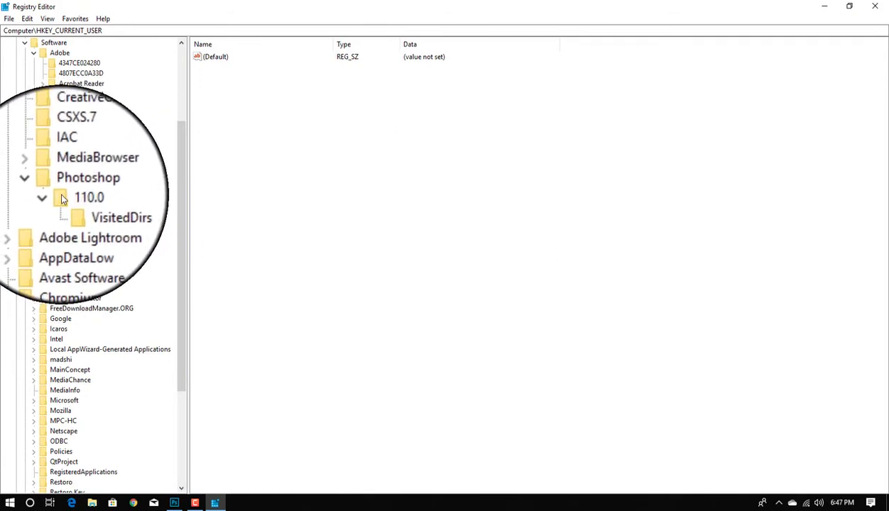
left_click(60, 194)
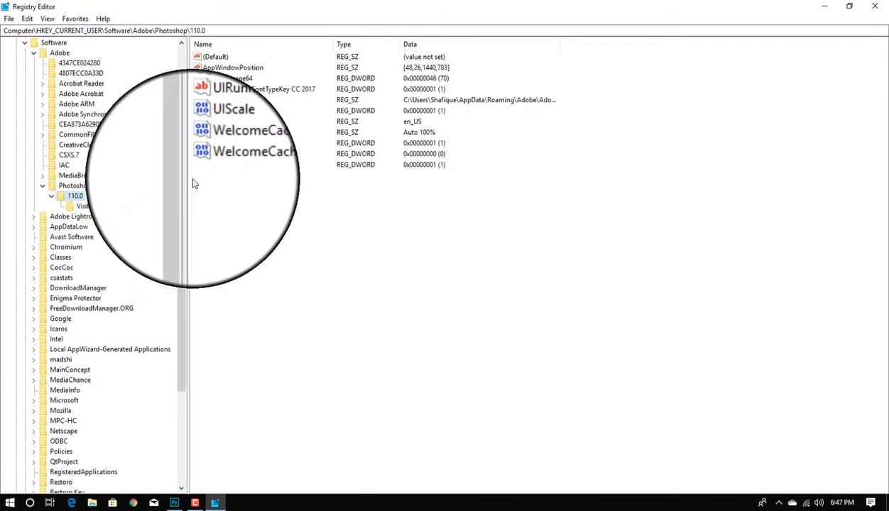
- Create a DWORD (32-bit) value named OverridePhysicalMemoryMB in the 110.0 key
left_click(53, 199)
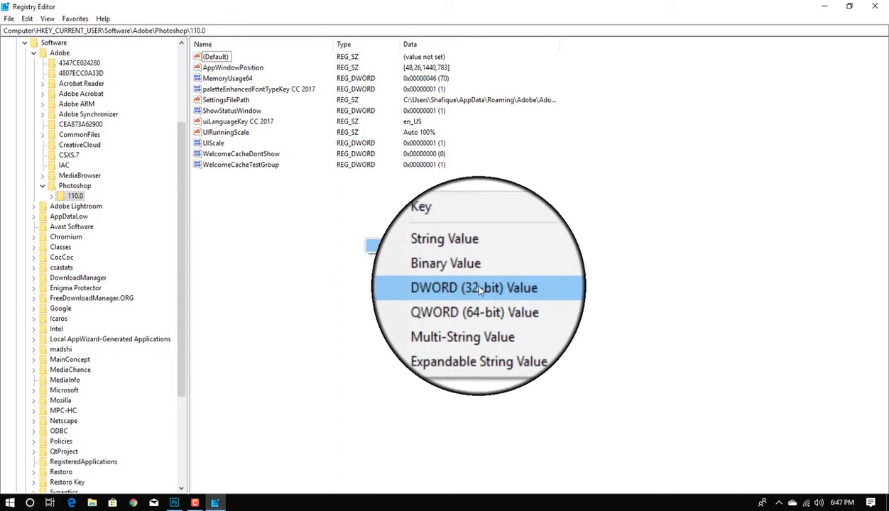
left_click(480, 291)
type("OverridePhysicalmemoryMB")
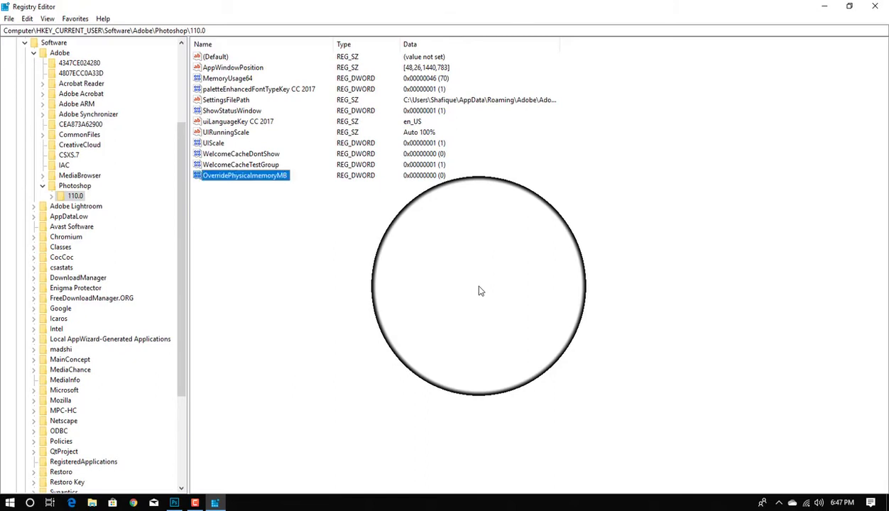
- Set OverridePhysicalMemoryMB's value data to 16000 with Decimal base
right_click(235, 177)
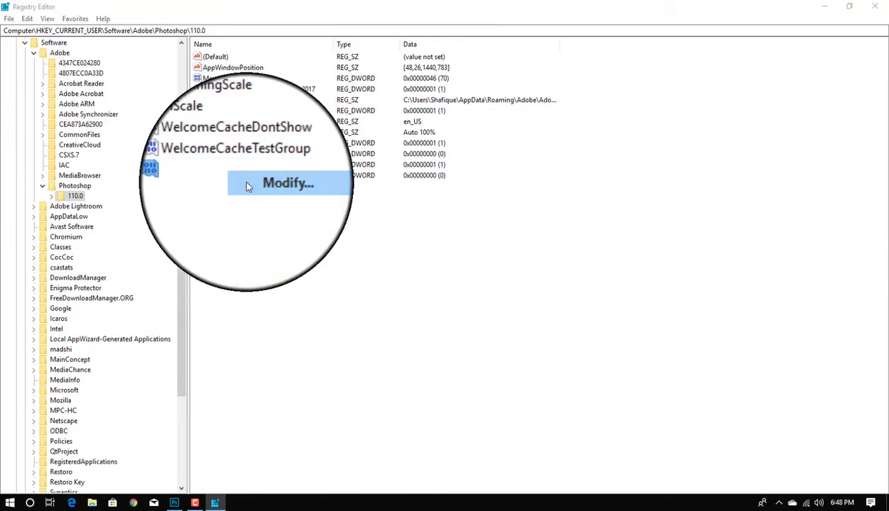
left_click(244, 184)
left_click_drag(128, 46, 341, 139)
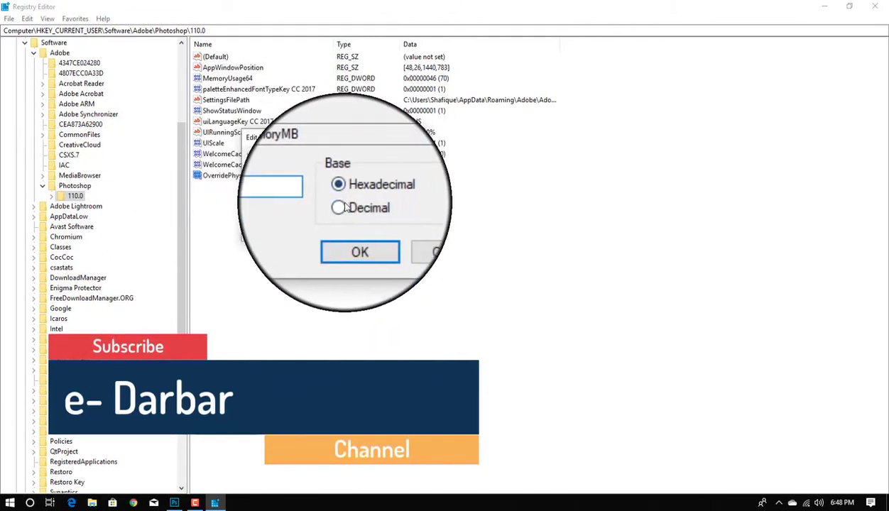
left_click(347, 207)
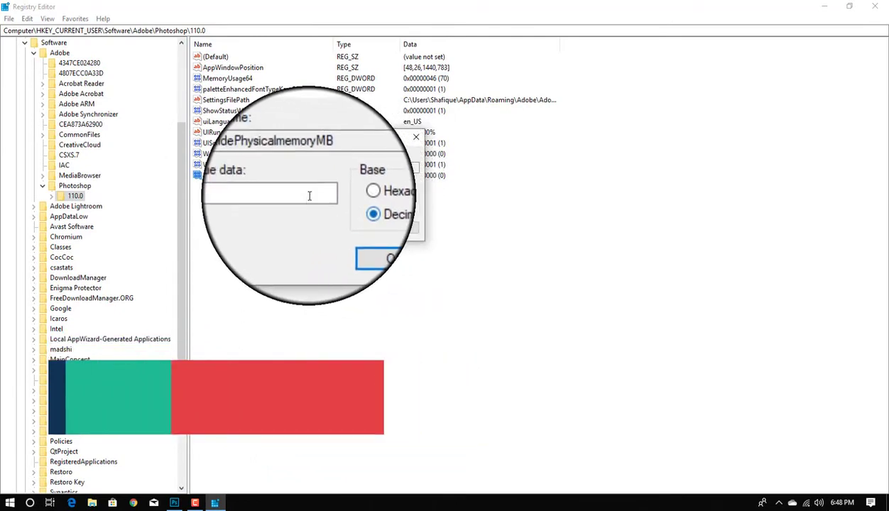
double_click(248, 196)
type("16000")
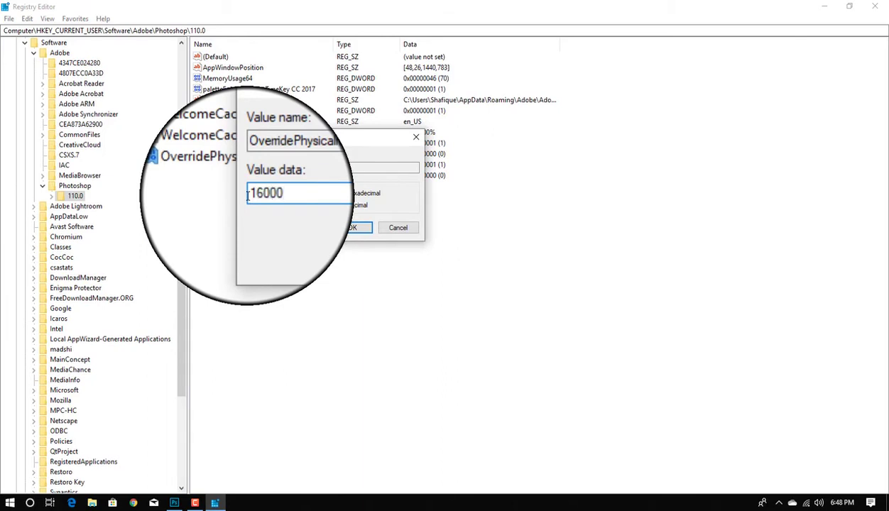
left_click(357, 232)
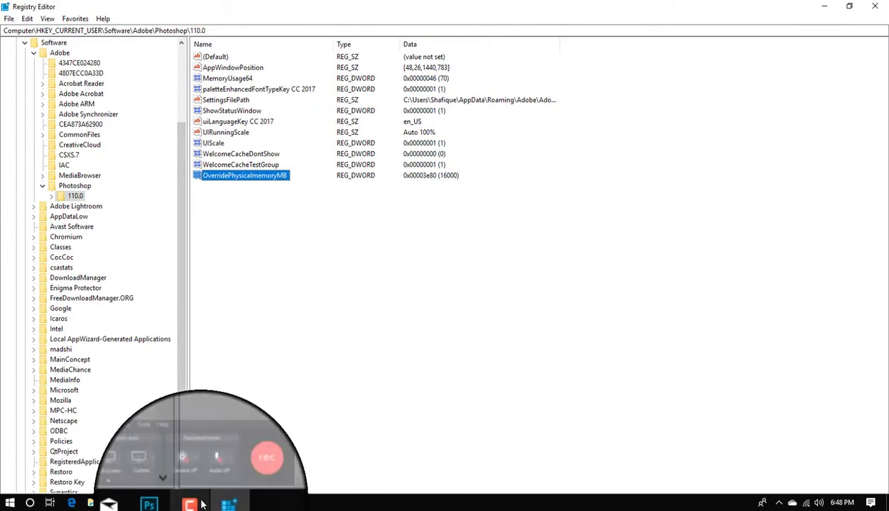
mouse_move(174, 503)
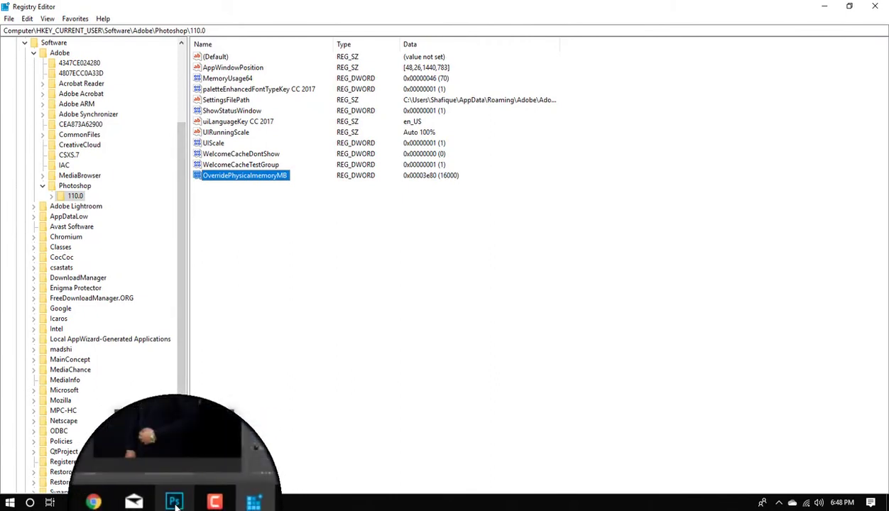
- Return to Photoshop and open Save As for DSC_0689.jpg in Pictures
left_click(170, 469)
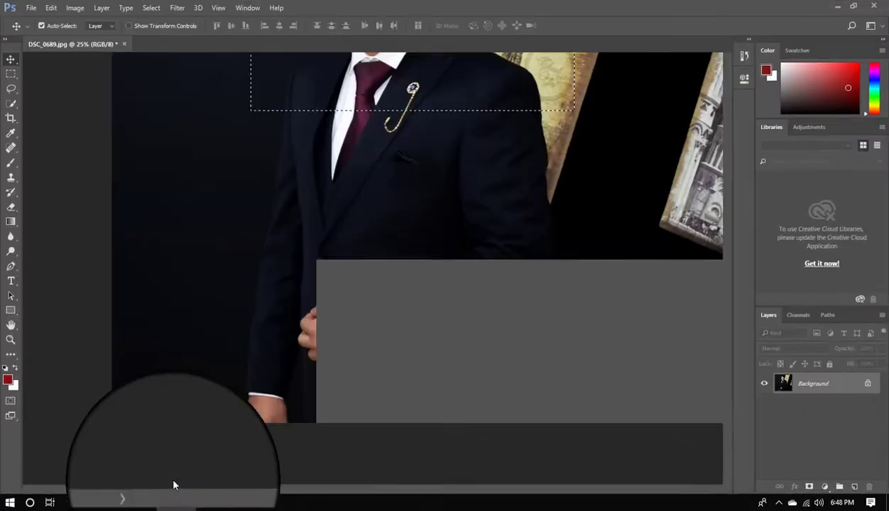
left_click(28, 11)
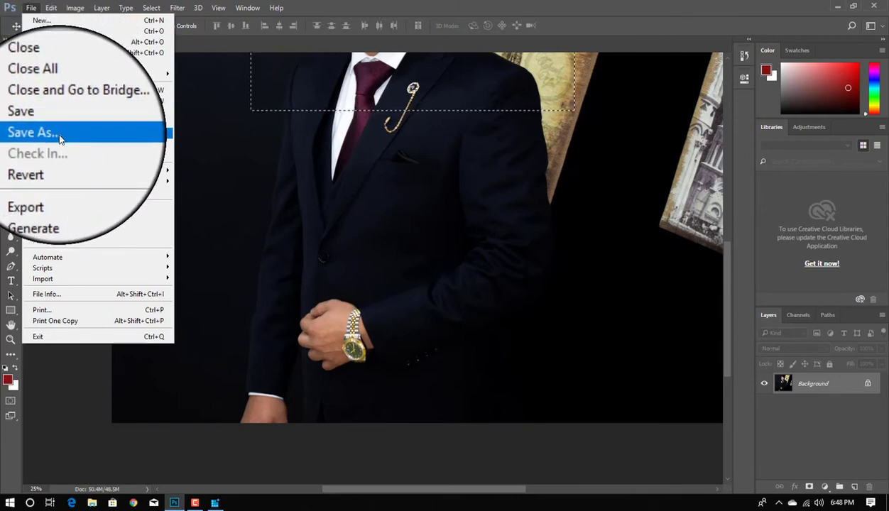
left_click(60, 139)
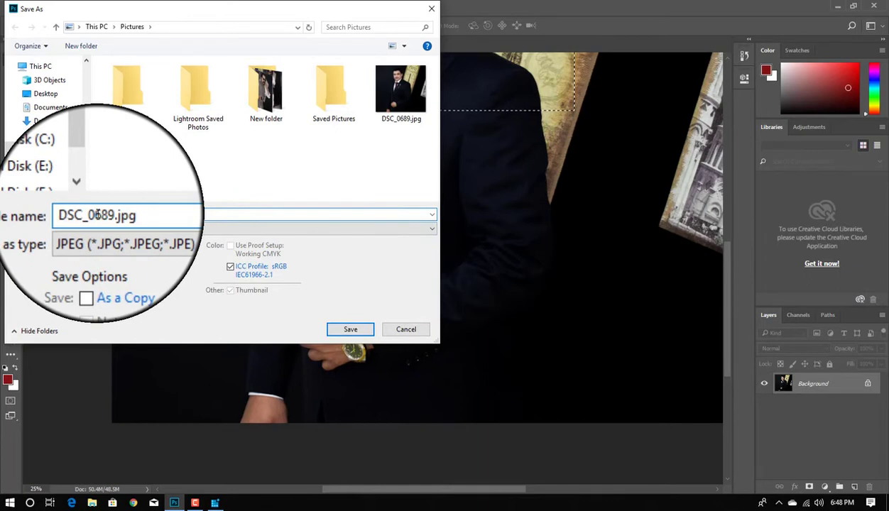
- Save DSC_0689.jpg with the High-quality JPEG settings, then dismiss the memory error again
left_click(354, 333)
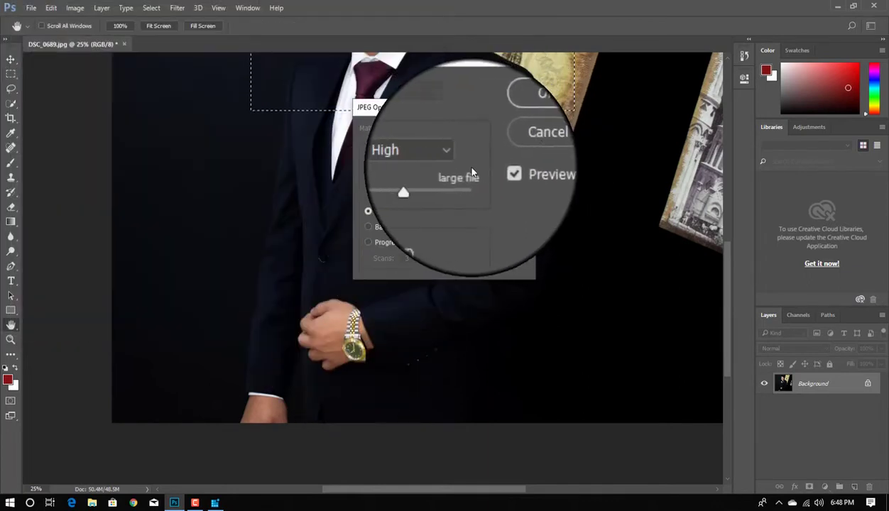
left_click(511, 134)
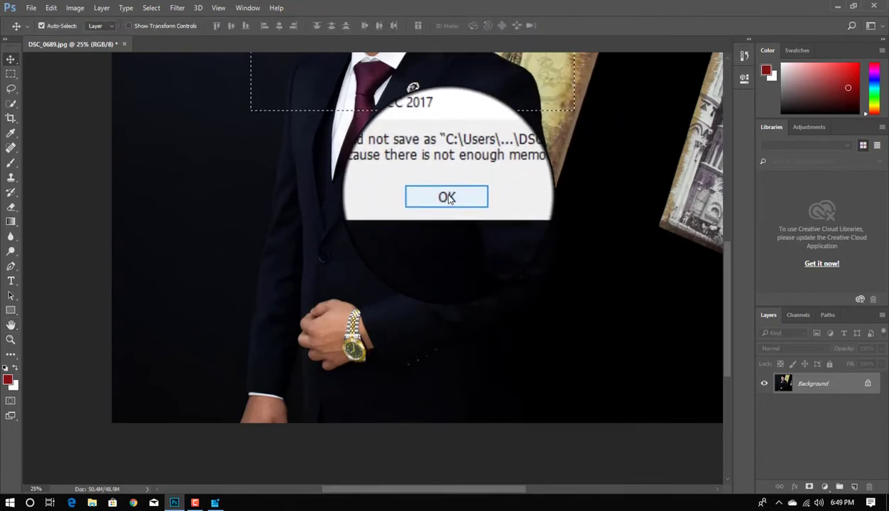
left_click(446, 198)
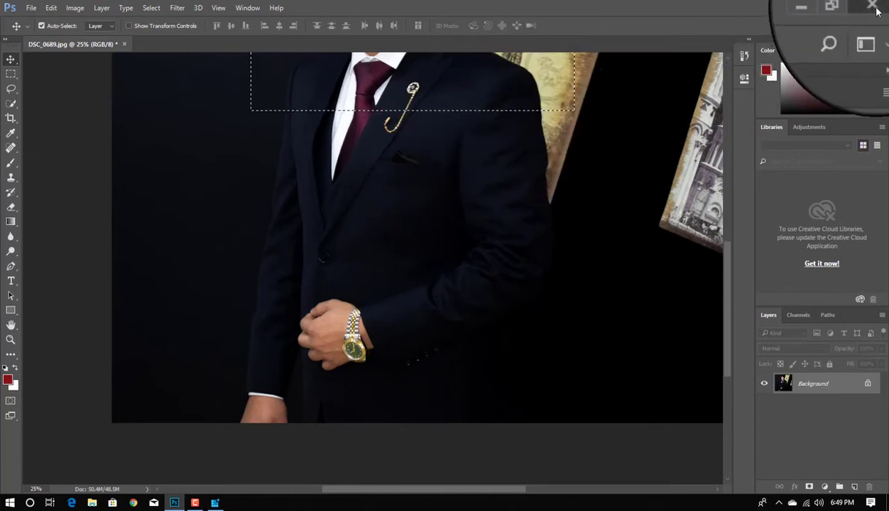
- Close Photoshop, cancelling the JPEG save and declining to save changes to DSC_0689.jpg
left_click(873, 7)
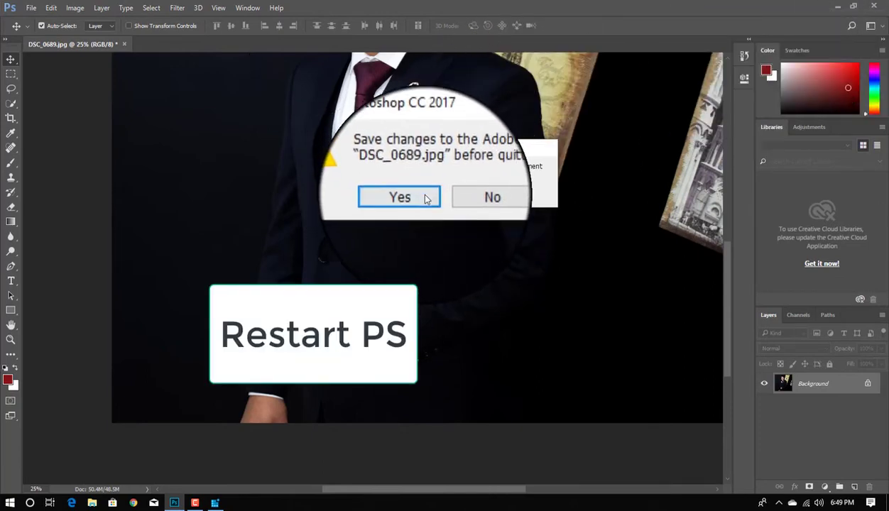
left_click(419, 202)
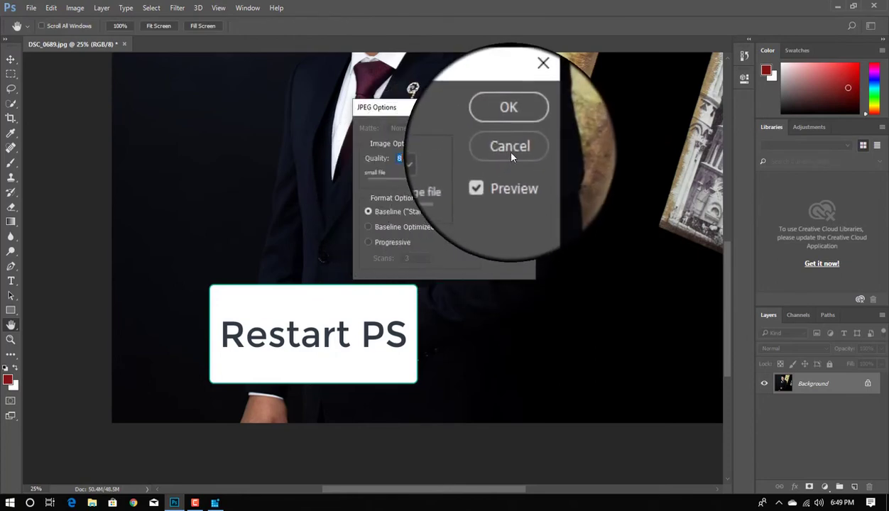
left_click(501, 147)
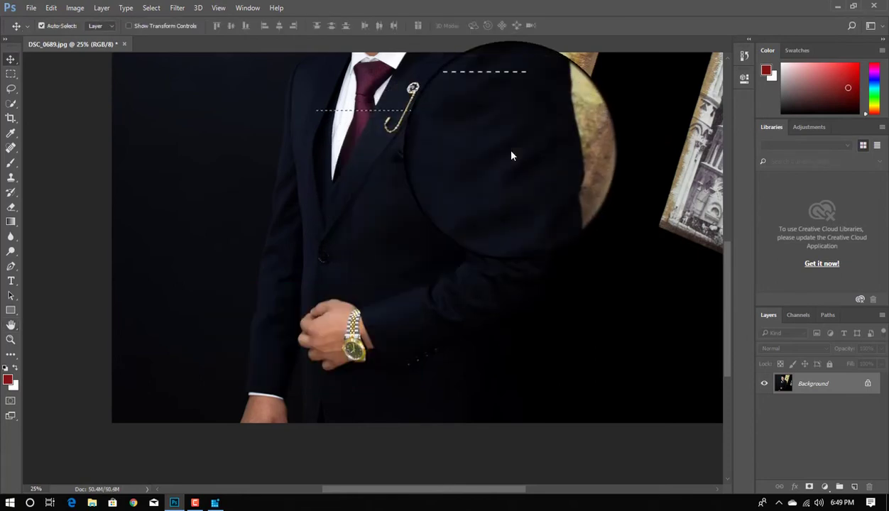
left_click(873, 7)
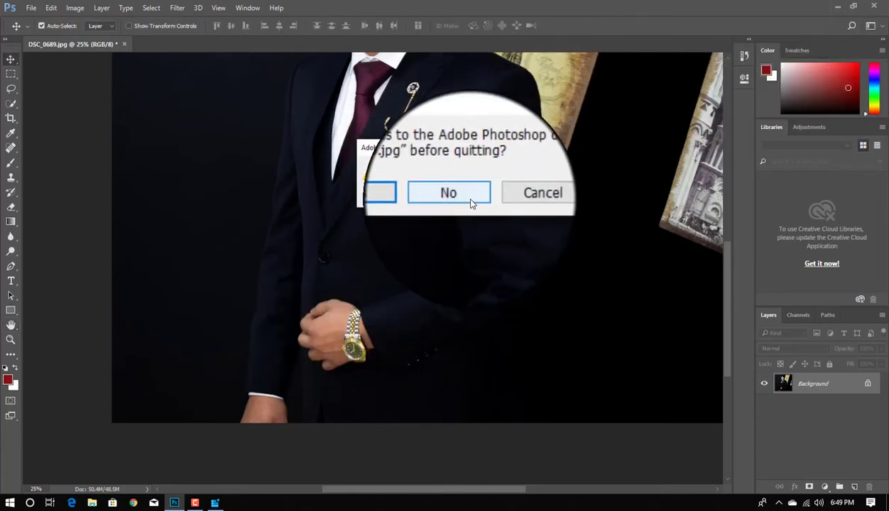
left_click(470, 199)
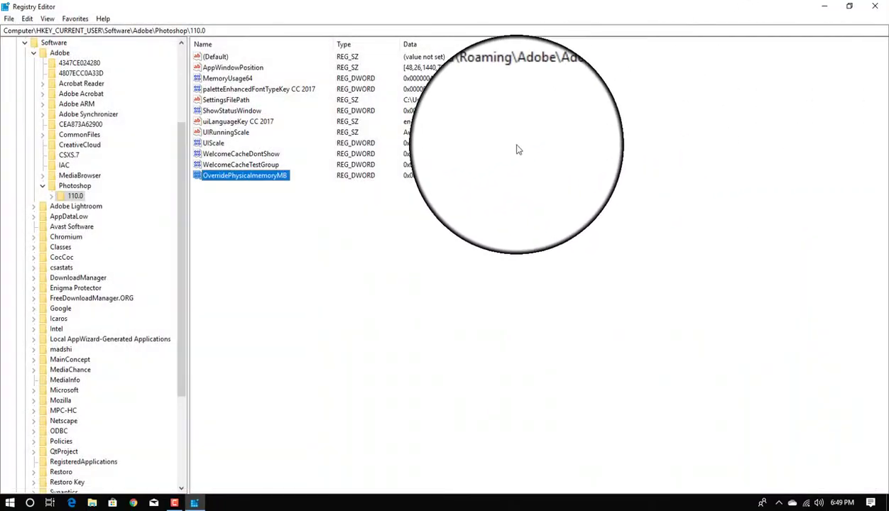
- Minimize Registry Editor and relaunch Photoshop from its desktop shortcut via Open
left_click(825, 9)
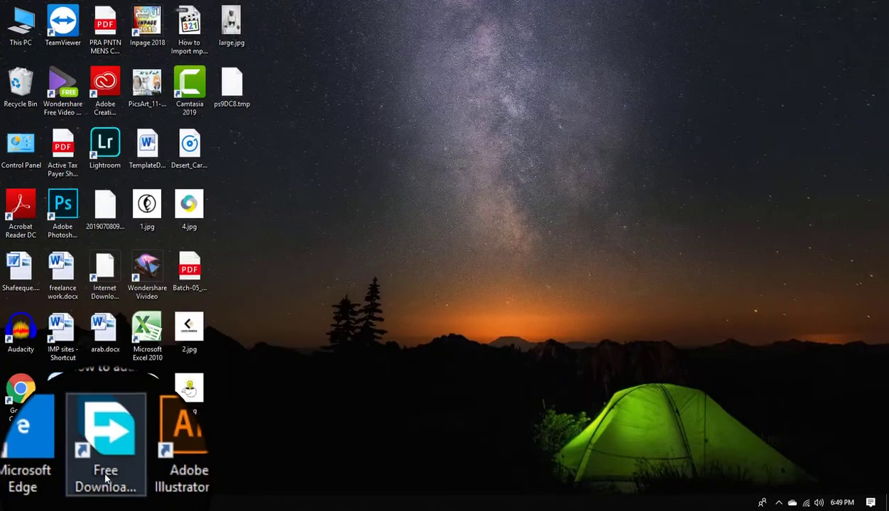
right_click(73, 208)
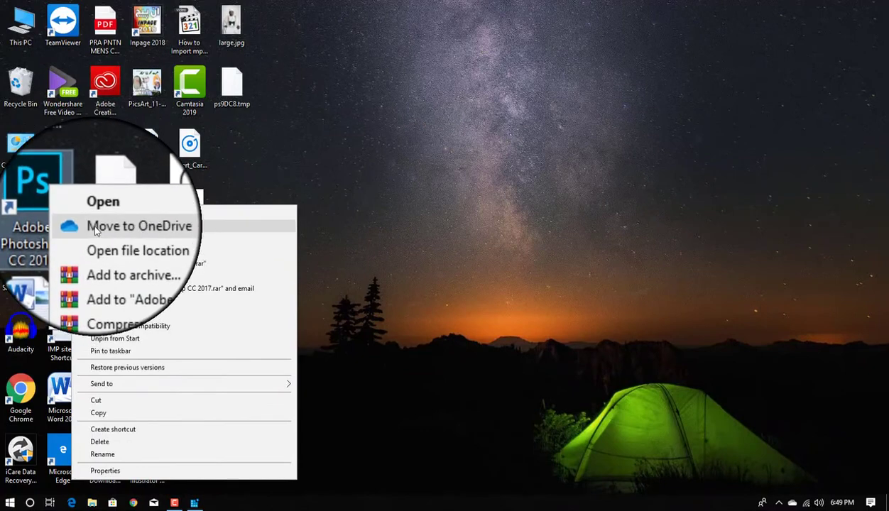
left_click(94, 213)
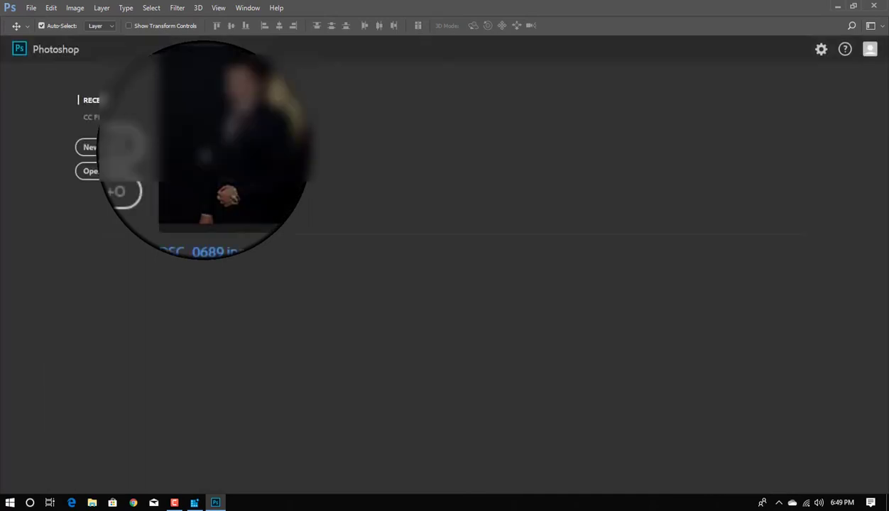
- Reopen DSC_0689.jpg from the Recent files on the Photoshop start screen
left_click(213, 151)
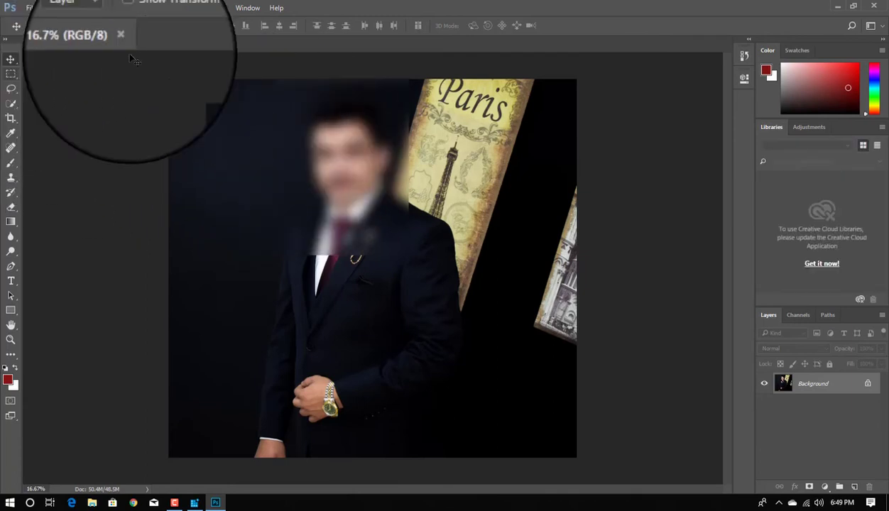
left_click(31, 9)
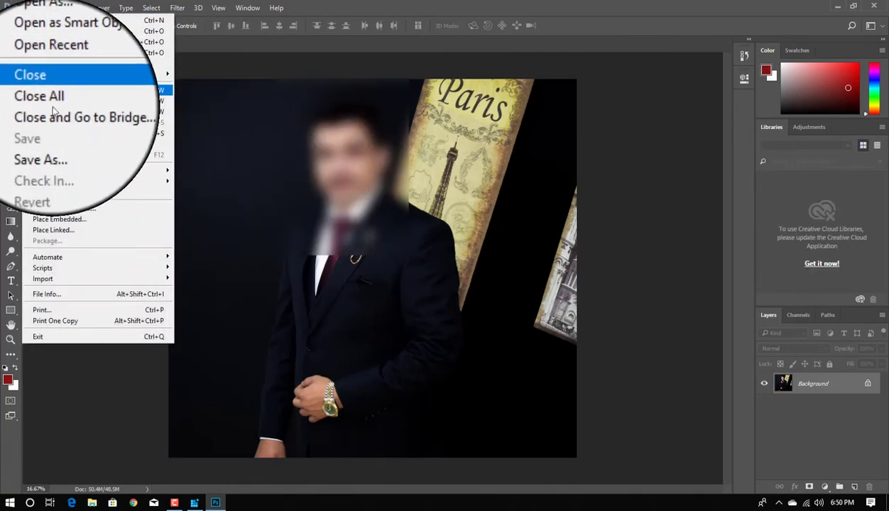
- Save the photo as JPEG DSC_069.jpg in Pictures, accepting the default JPEG options
left_click(50, 133)
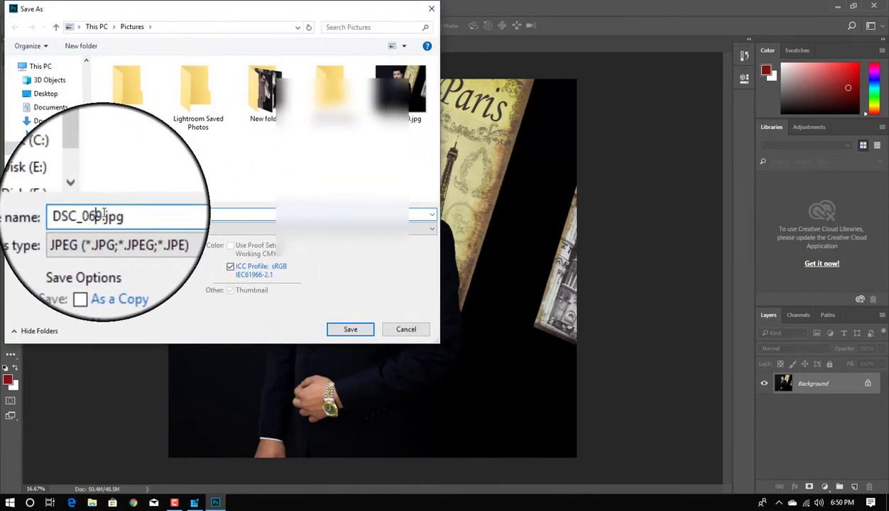
left_click(353, 329)
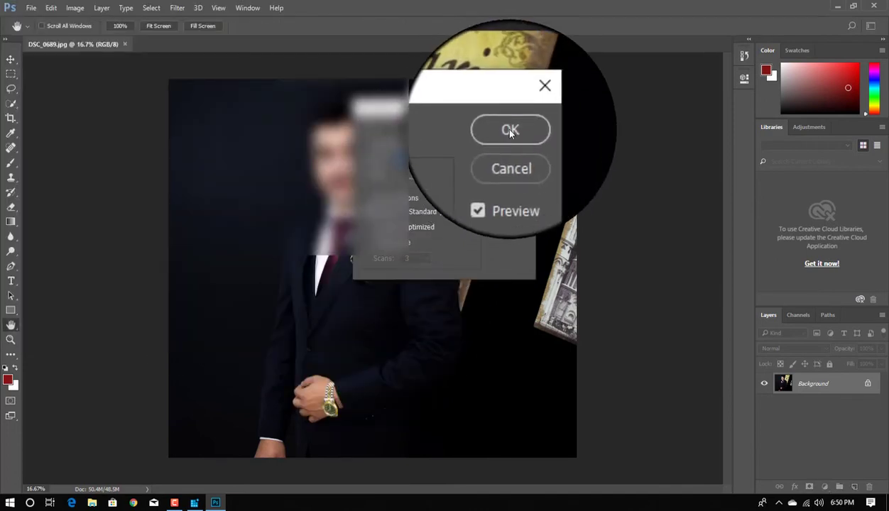
left_click(508, 131)
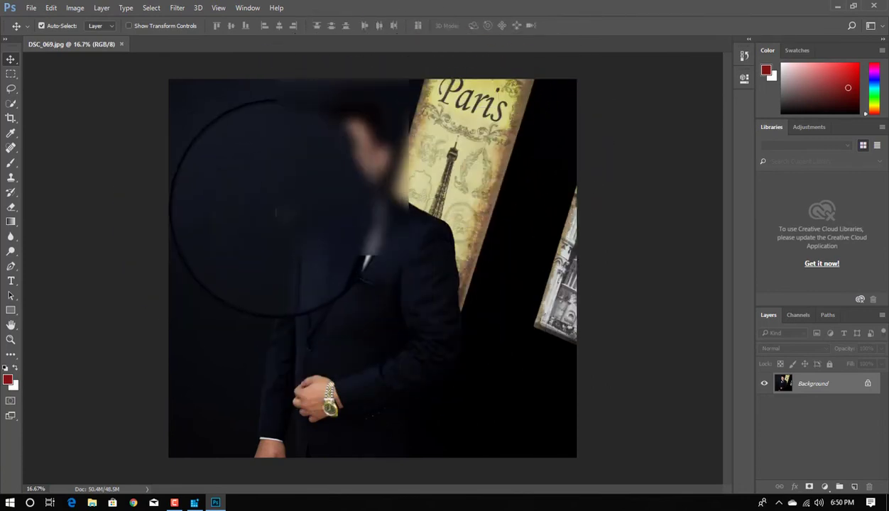
- Zoom in closely on the jacket and tie with the Zoom tool
left_click(11, 340)
left_click_drag(268, 247, 405, 298)
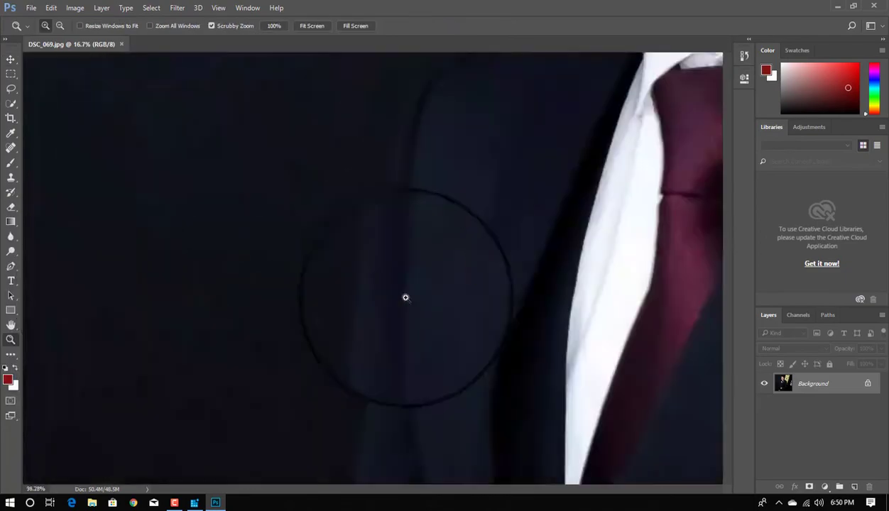